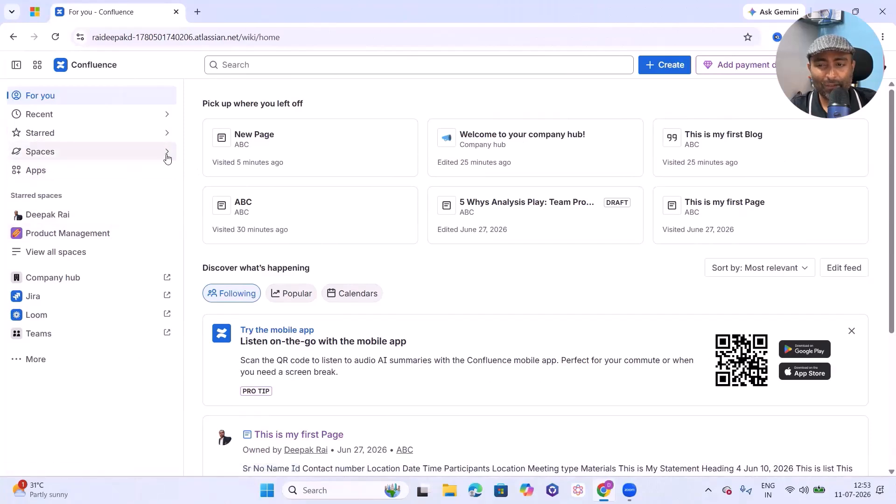
# Open the ABC space's settings and go to its Look and feel templates page.
pyautogui.click(167, 152)
pyautogui.click(315, 275)
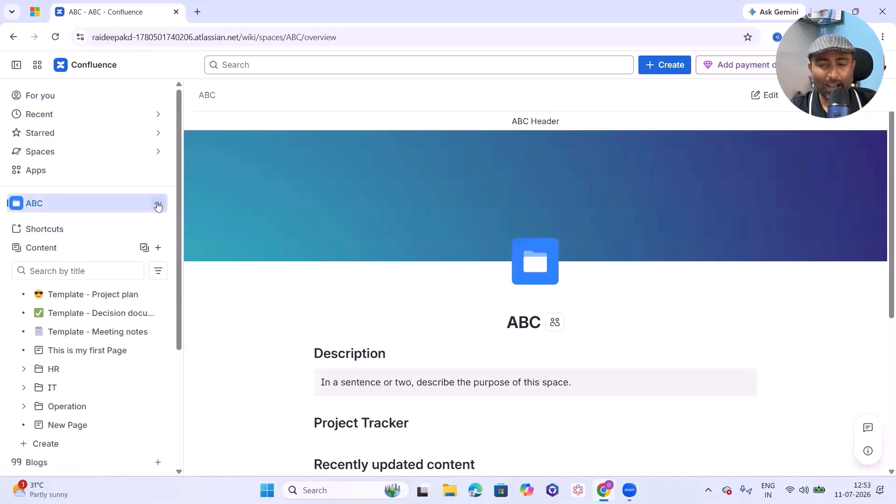
pyautogui.click(158, 203)
pyautogui.click(225, 394)
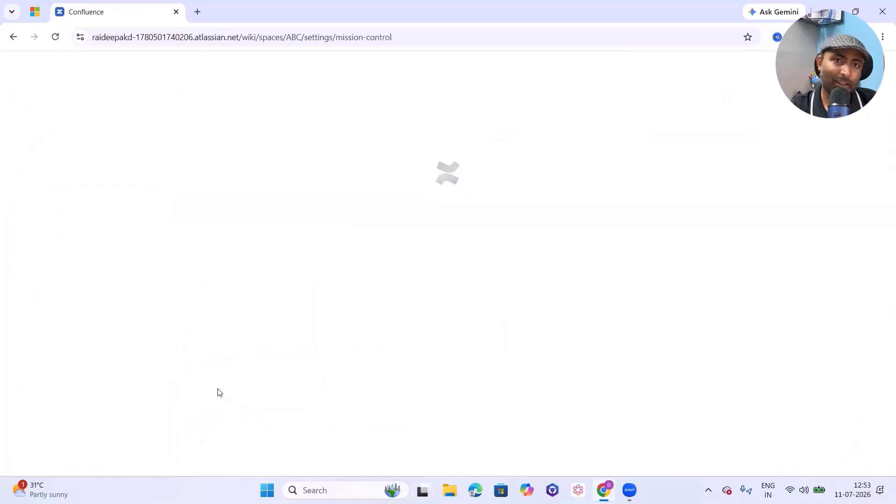
pyautogui.click(51, 394)
pyautogui.scroll(-2, 60, 346)
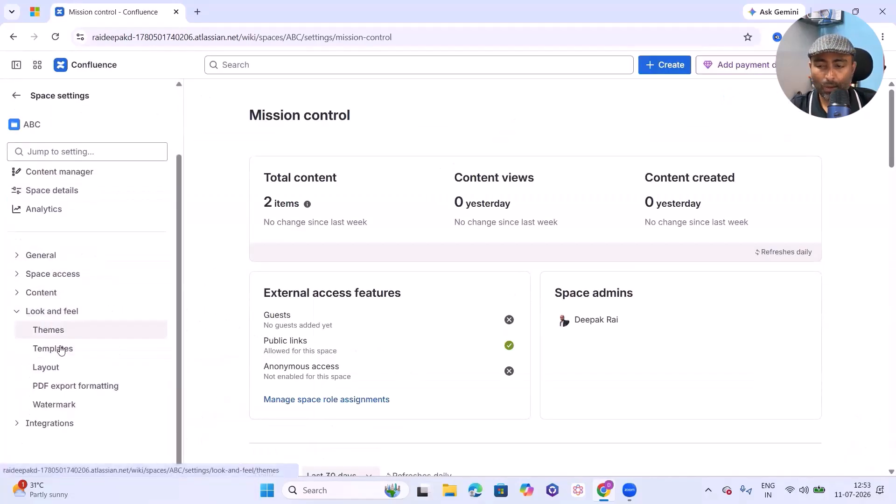
pyautogui.click(66, 350)
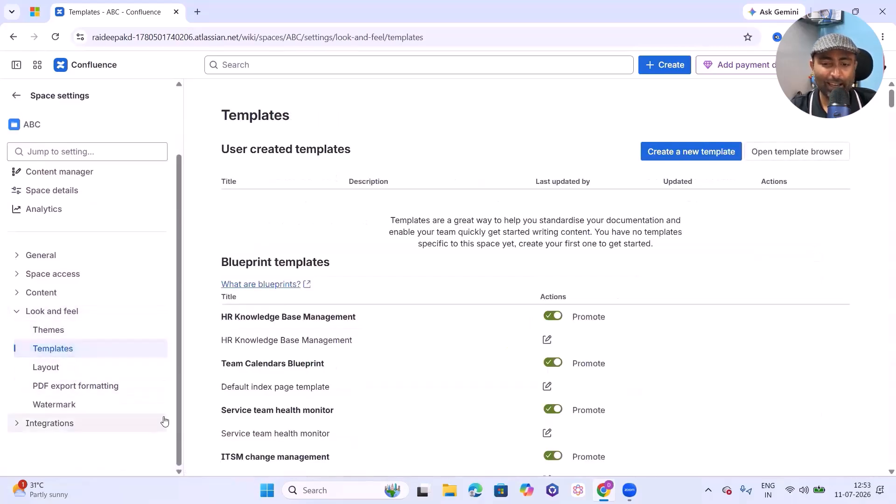
# Look through the list of blueprint templates available in the ABC space.
pyautogui.scroll(-10, 509, 331)
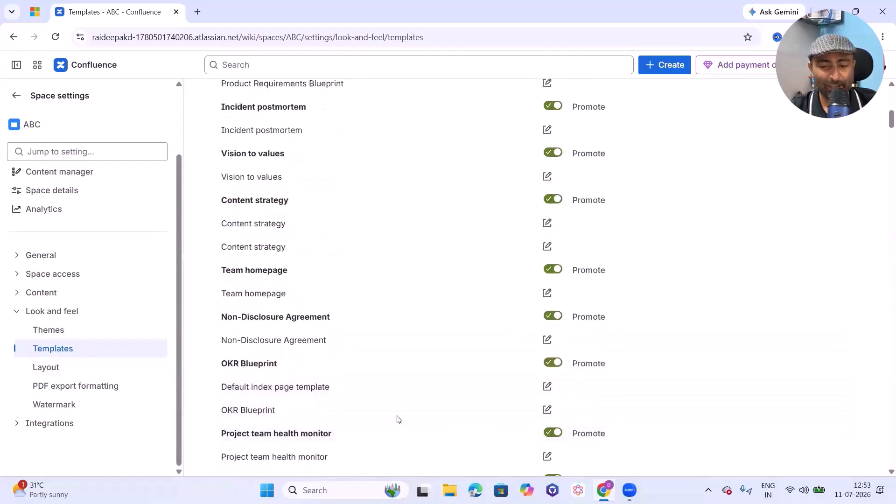
pyautogui.scroll(-10, 511, 294)
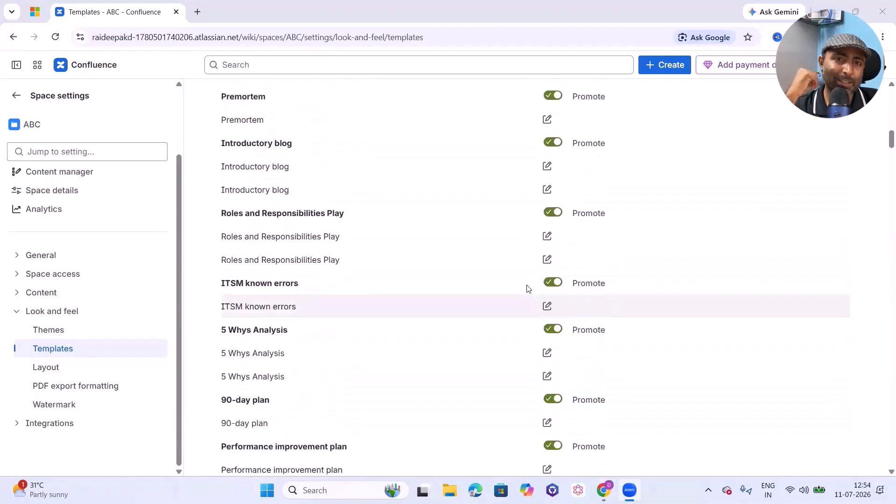
pyautogui.scroll(10, 528, 288)
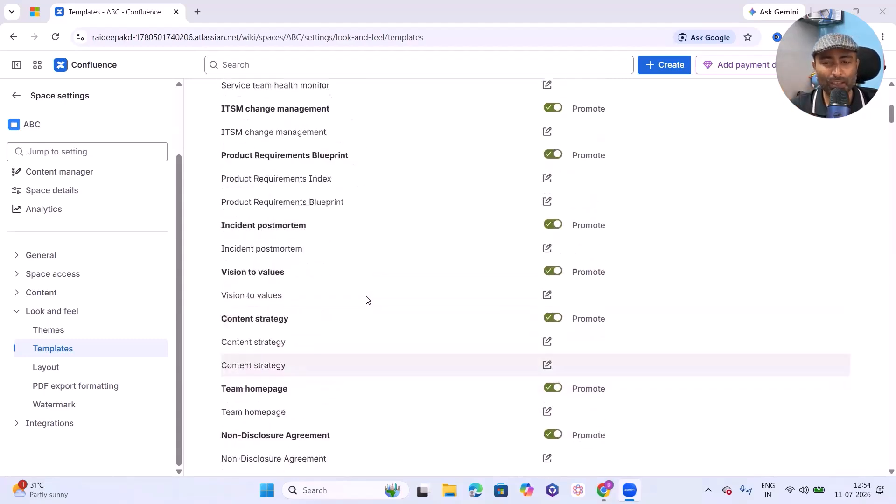
pyautogui.scroll(7, 362, 298)
pyautogui.scroll(-12, 360, 299)
pyautogui.scroll(4, 360, 300)
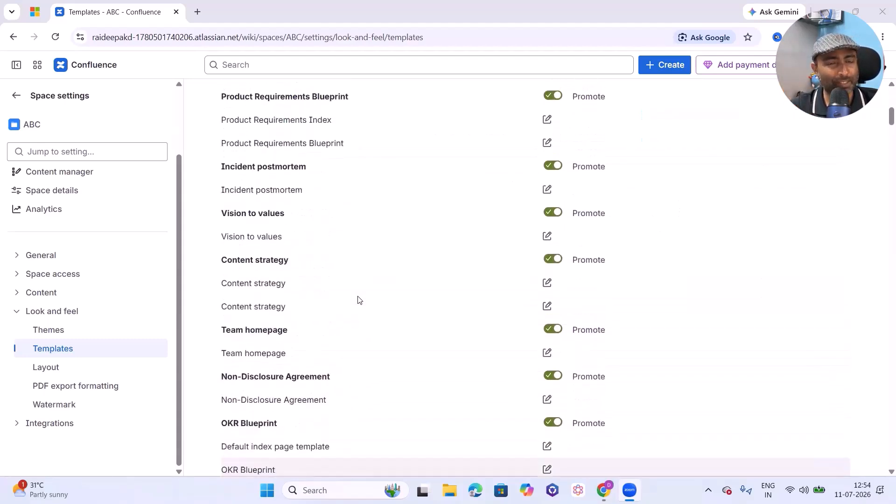
pyautogui.scroll(3, 359, 300)
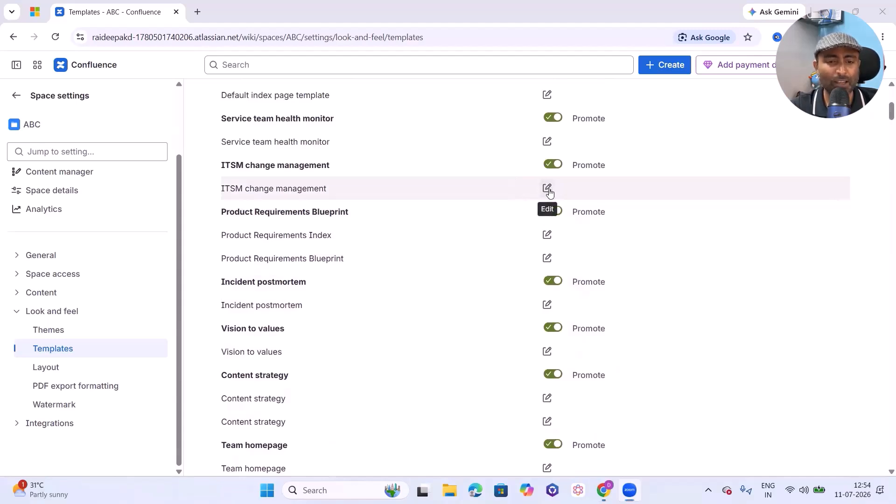
# Open the ITSM change management blueprint template for editing, review its sections and save it.
pyautogui.click(547, 192)
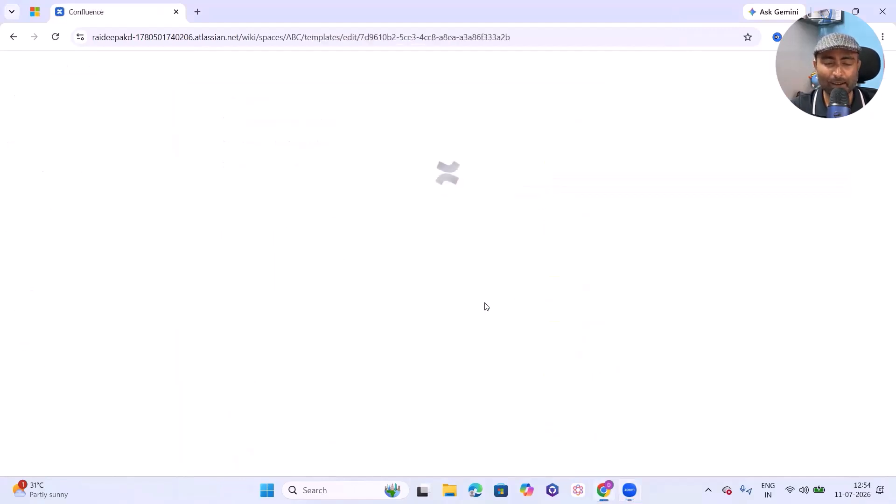
pyautogui.scroll(-10, 514, 339)
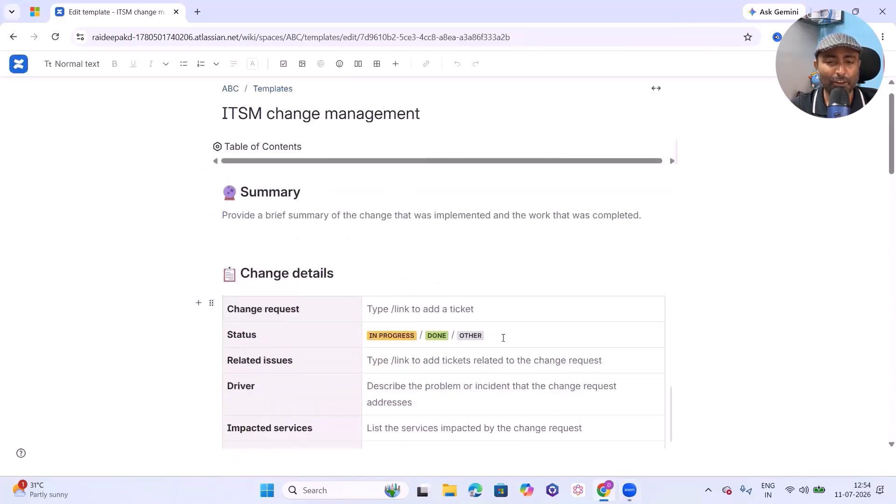
pyautogui.scroll(-10, 524, 350)
pyautogui.scroll(6, 527, 352)
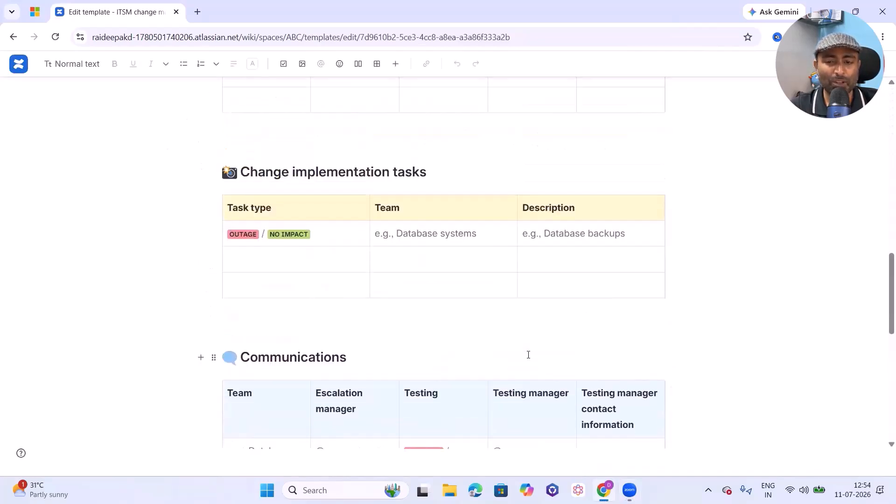
pyautogui.scroll(9, 529, 355)
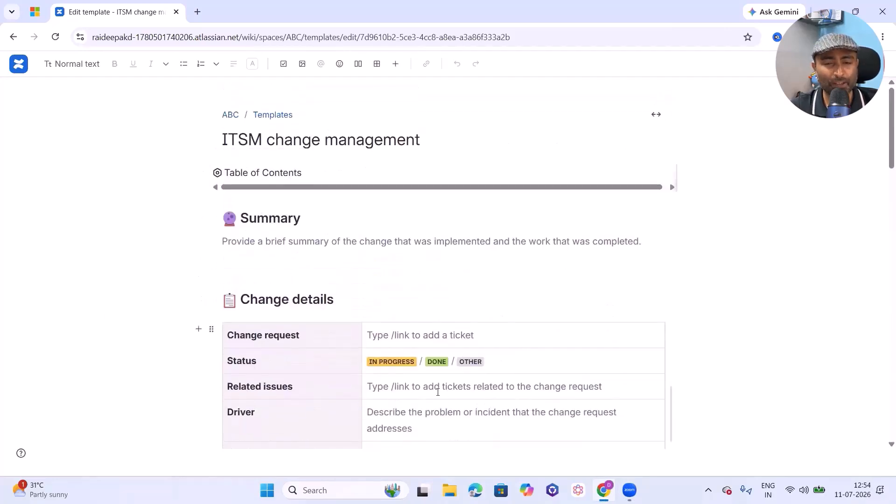
pyautogui.scroll(-1, 561, 280)
pyautogui.scroll(-2, 562, 281)
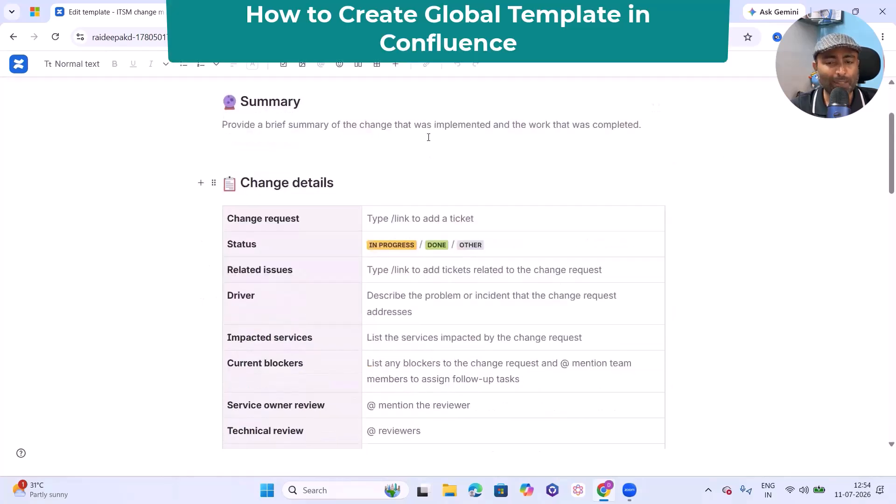
pyautogui.click(810, 64)
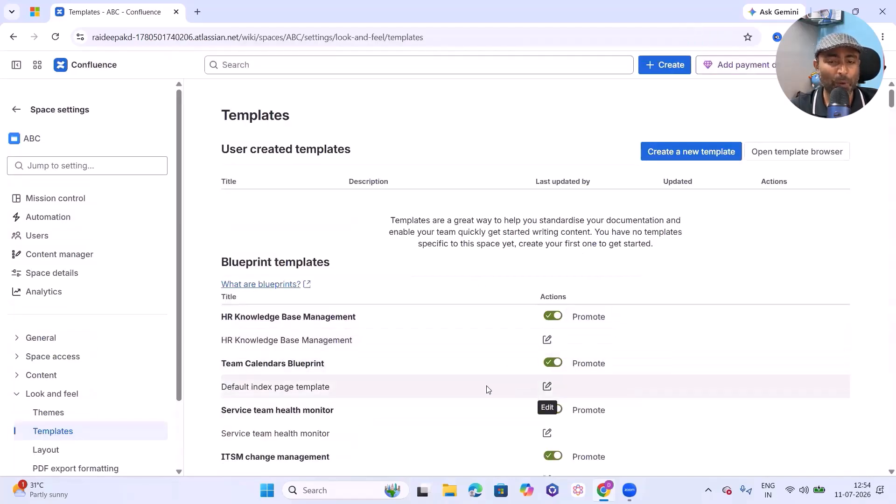
# Disable the HR Knowledge Base Management blueprint and enable it again, toggling it off and on twice.
pyautogui.scroll(-2, 450, 344)
pyautogui.scroll(-1, 451, 368)
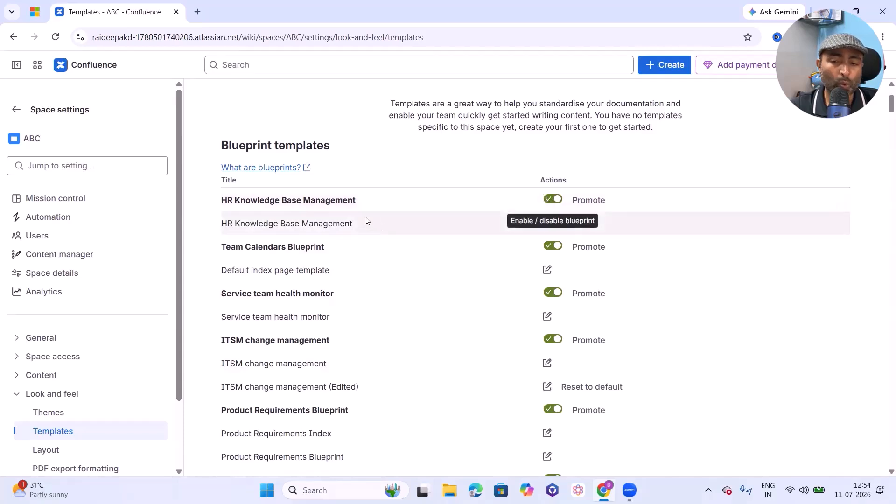
pyautogui.click(547, 200)
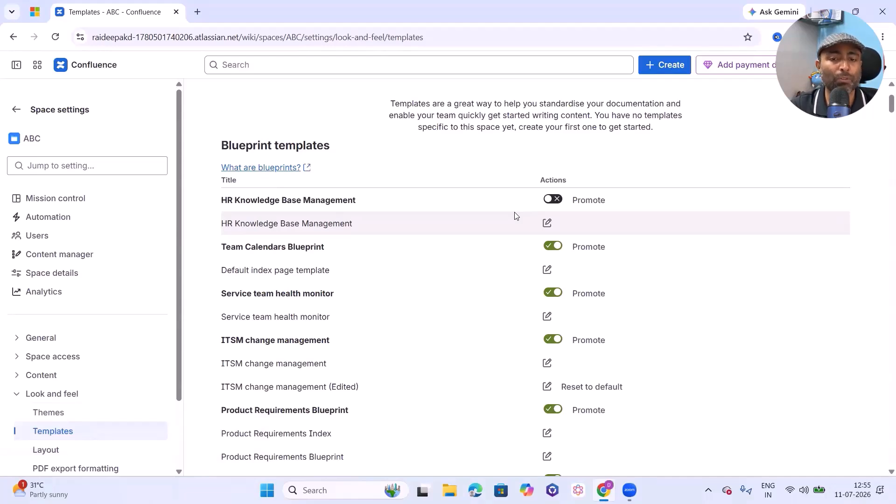
pyautogui.click(554, 200)
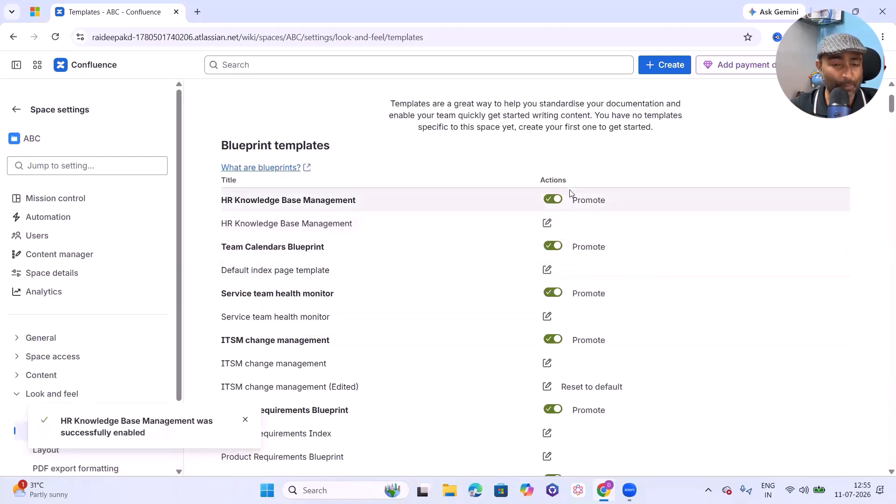
pyautogui.click(553, 200)
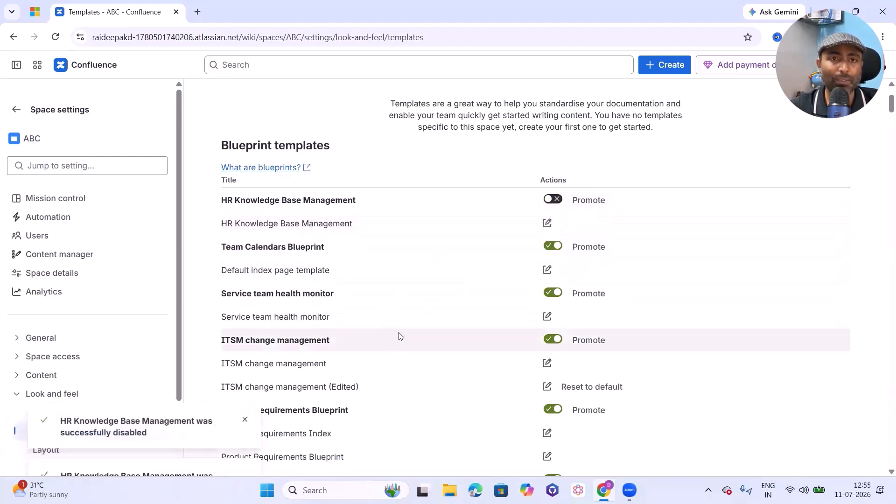
pyautogui.click(554, 199)
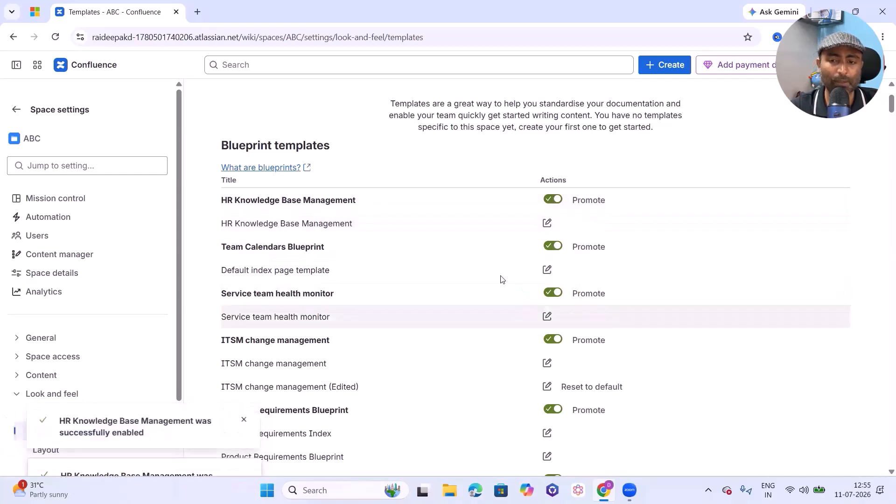
# Create a new space template titled "Technical Documents", dismissing the leftover notifications.
pyautogui.scroll(3, 500, 278)
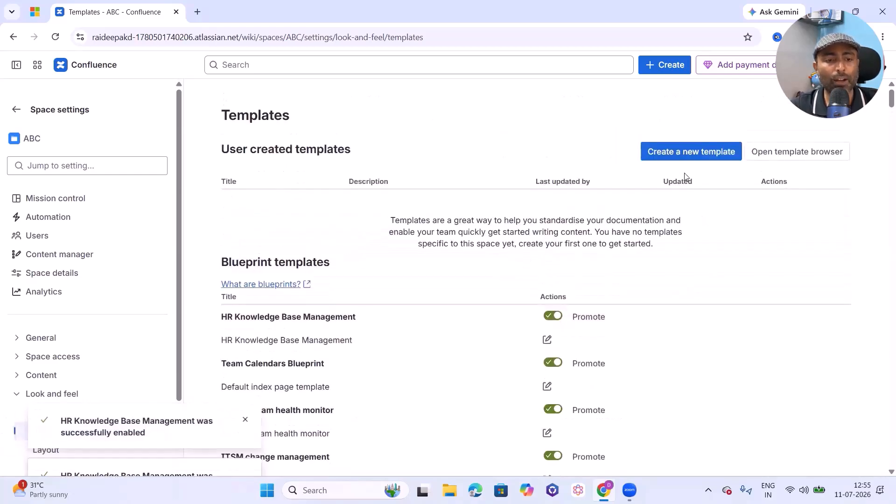
pyautogui.click(686, 150)
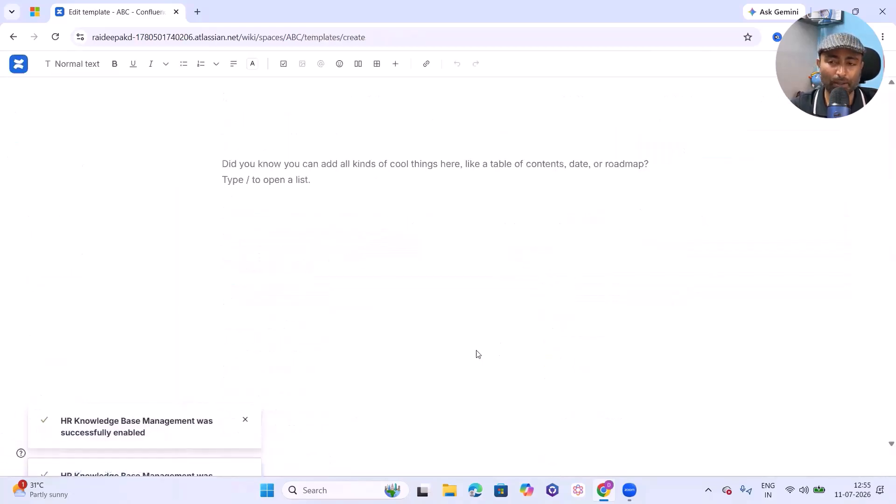
pyautogui.click(245, 419)
pyautogui.click(246, 417)
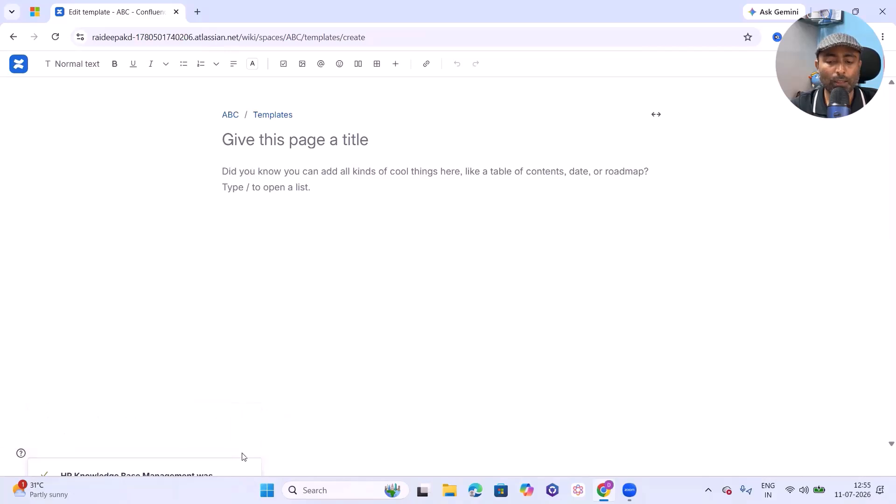
pyautogui.click(244, 420)
pyautogui.click(269, 137)
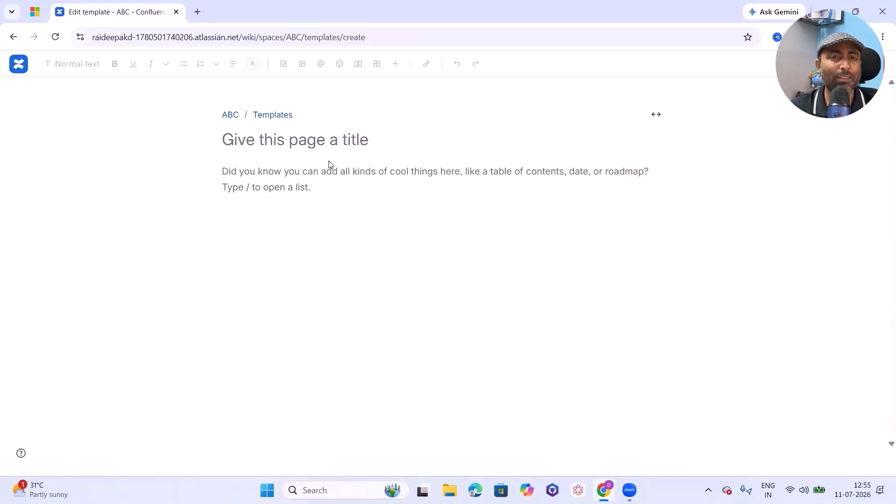
pyautogui.write('Tech')
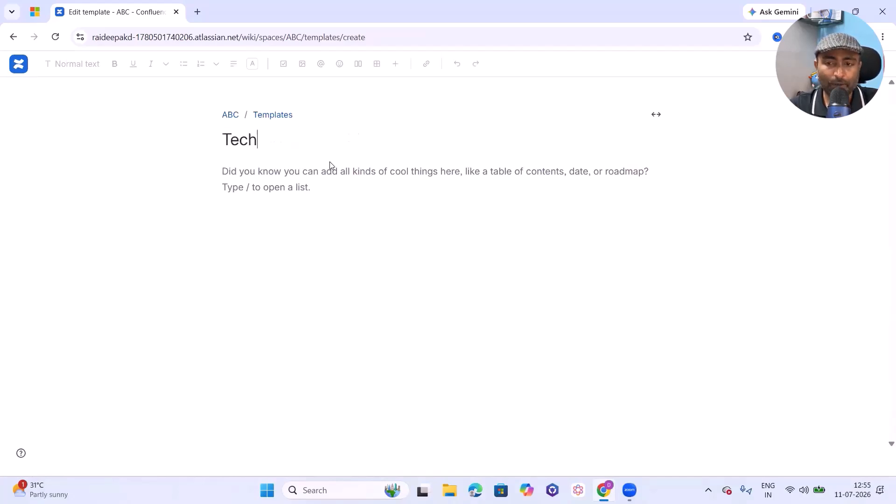
pyautogui.write('nical D')
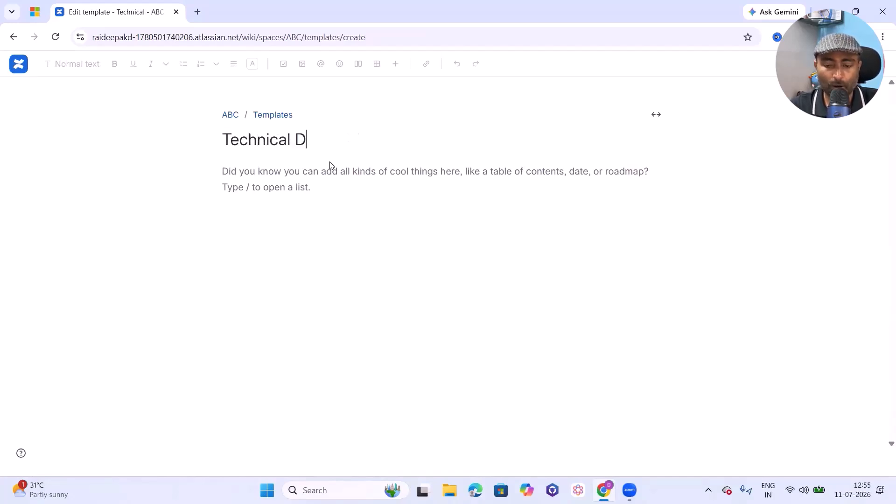
pyautogui.write('ocuments')
# Insert a three-column table in the template body with the headers "Created By", "Review Or Approved By" and "Version".
pyautogui.click(228, 166)
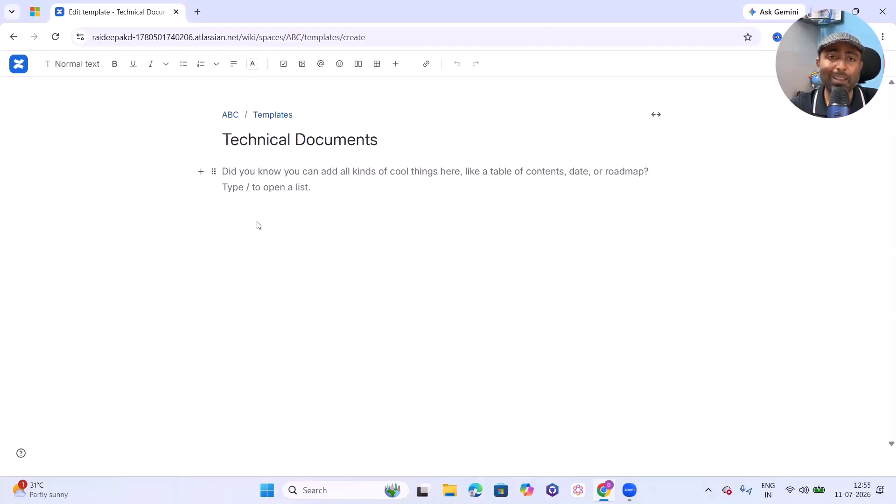
pyautogui.click(377, 63)
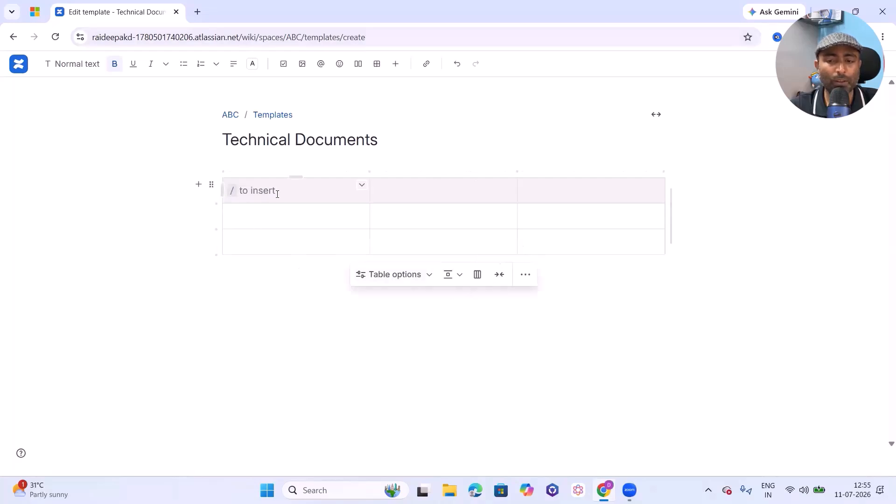
pyautogui.write('Created By')
pyautogui.click(436, 194)
pyautogui.write('R')
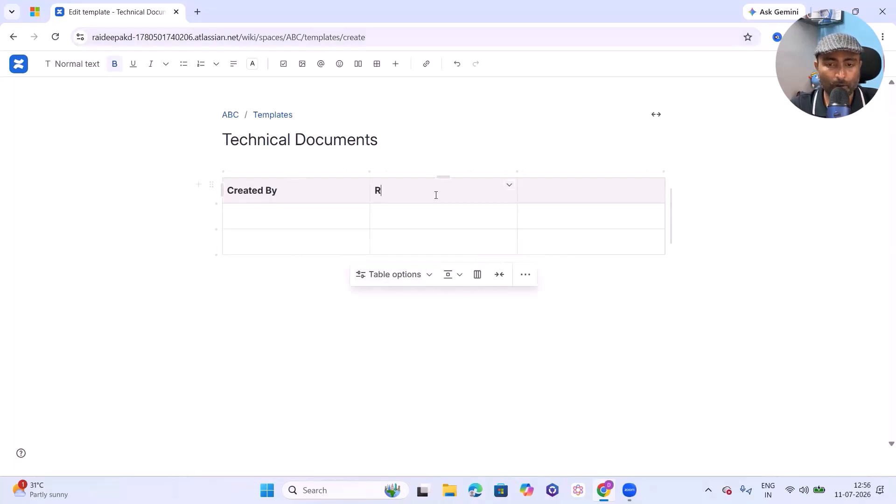
pyautogui.write('eview Or ')
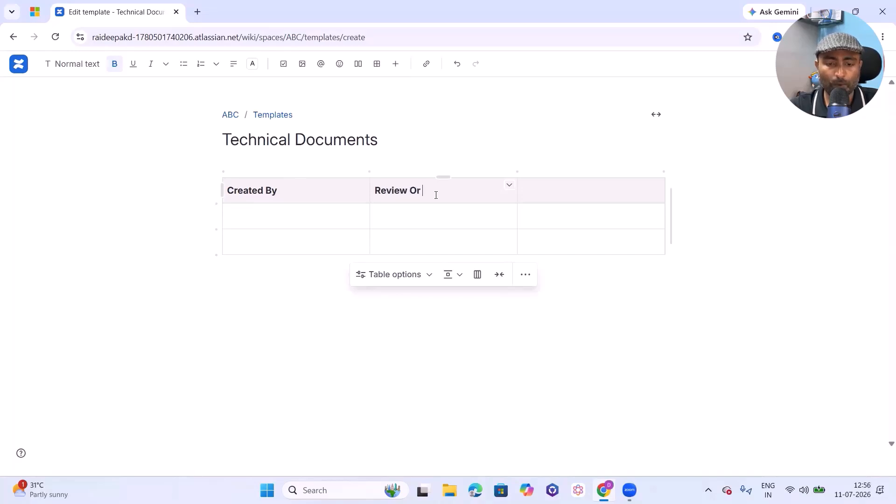
pyautogui.write('Approved By')
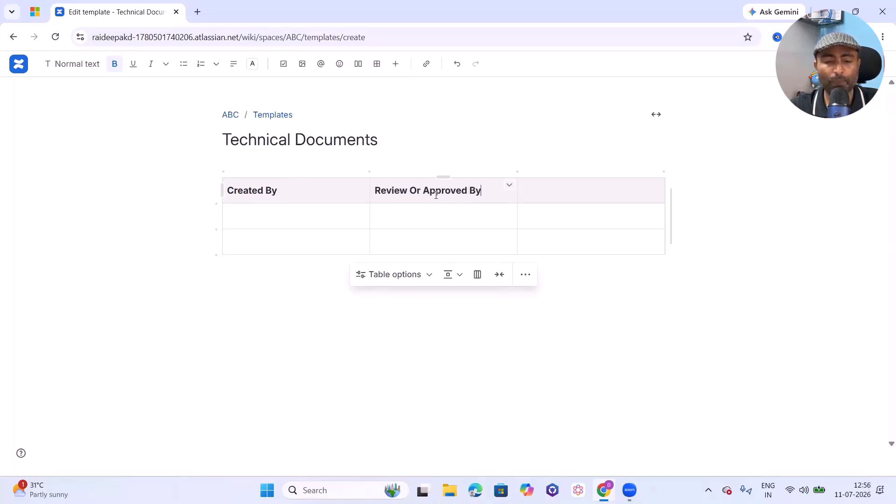
pyautogui.click(524, 186)
pyautogui.write('Version')
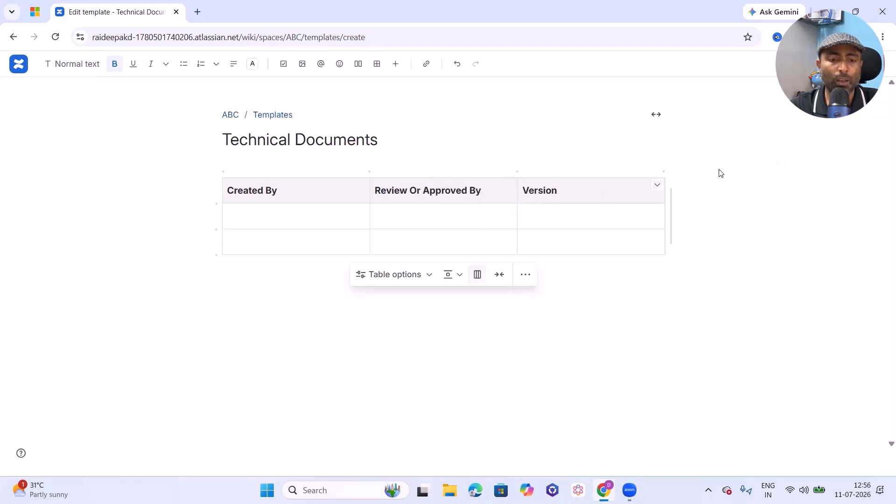
# Add a fourth column after Version and give it the header "Comment".
pyautogui.click(665, 169)
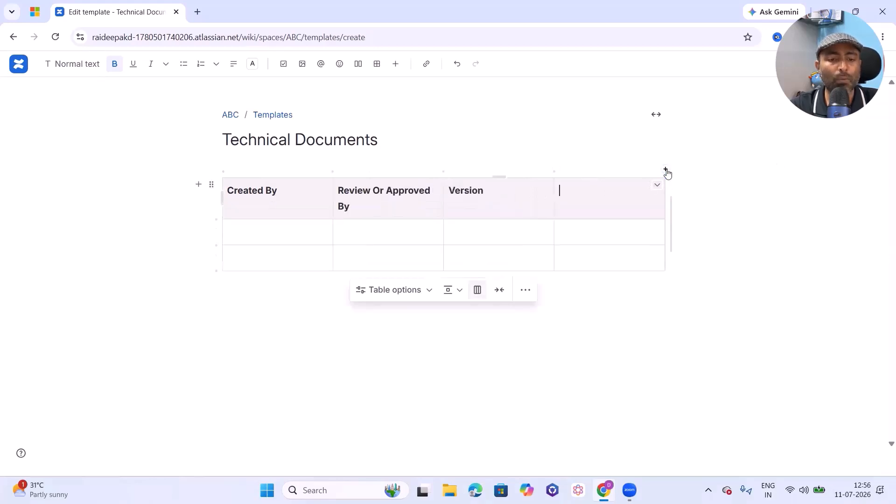
pyautogui.click(608, 206)
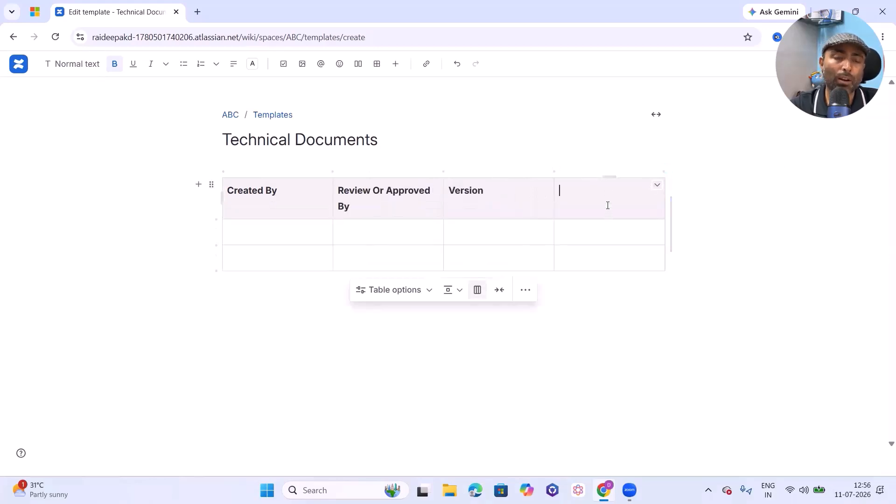
pyautogui.write('Comment')
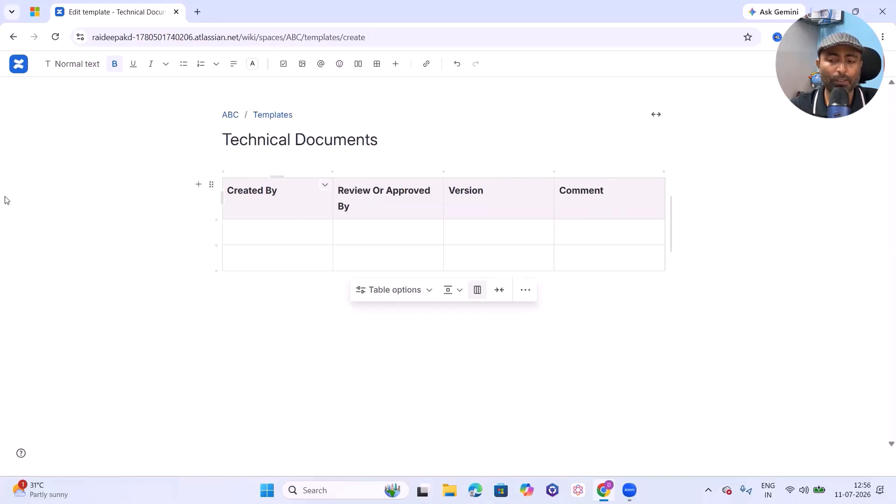
# Fill the table's first empty row with the creator's name, reviewer "XYZ" and version "V0.1", leaving the comment blank.
pyautogui.click(290, 232)
pyautogui.write('Deepak R.')
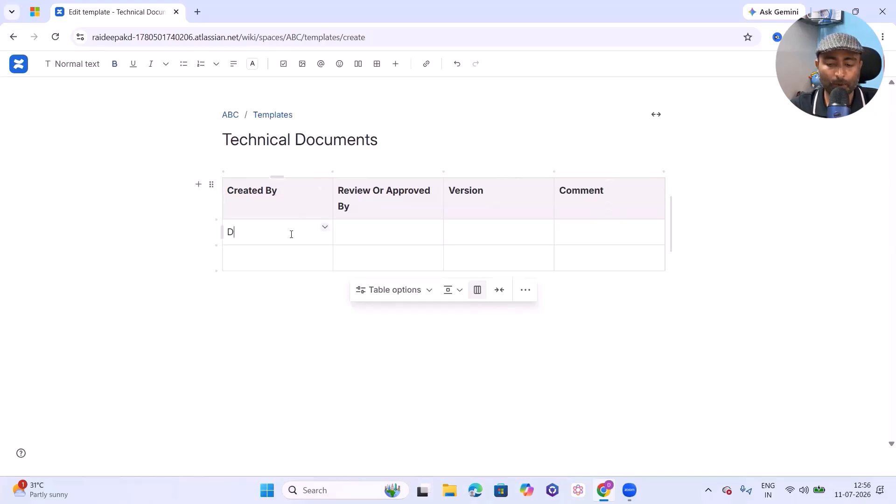
pyautogui.click(361, 229)
pyautogui.write('X')
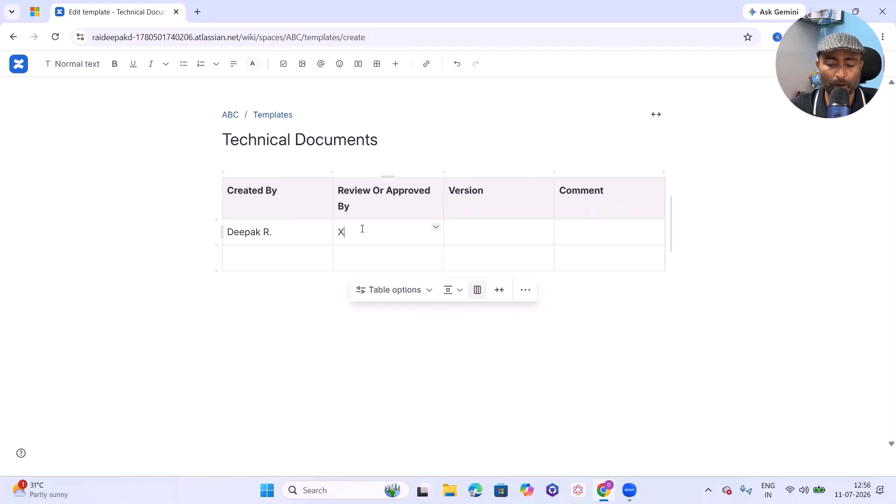
pyautogui.write('YZ')
pyautogui.click(480, 233)
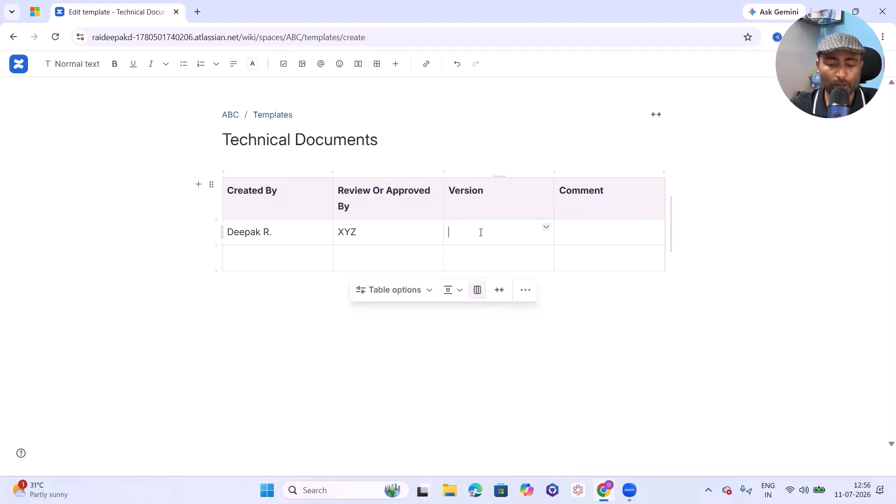
pyautogui.write('V0.1')
pyautogui.click(596, 231)
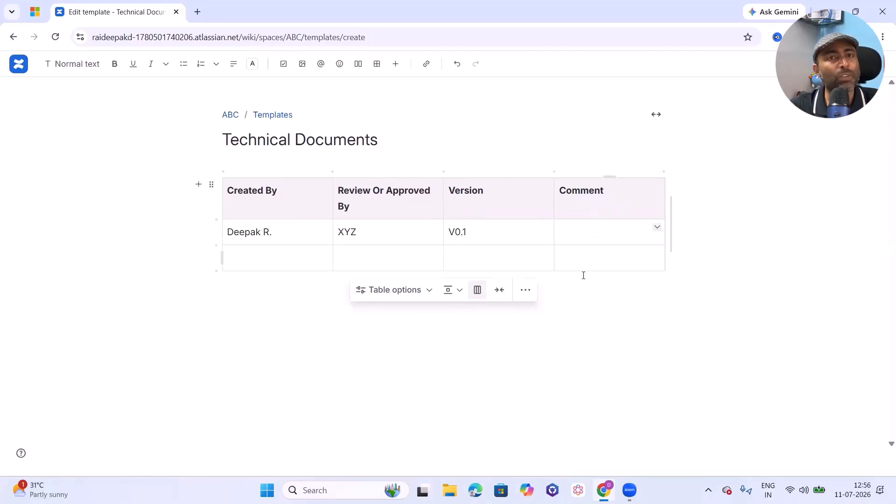
# Insert a second three-column table below the first with headers "Exception name", "Reason" and "How to Fix", and save the template.
pyautogui.click(278, 336)
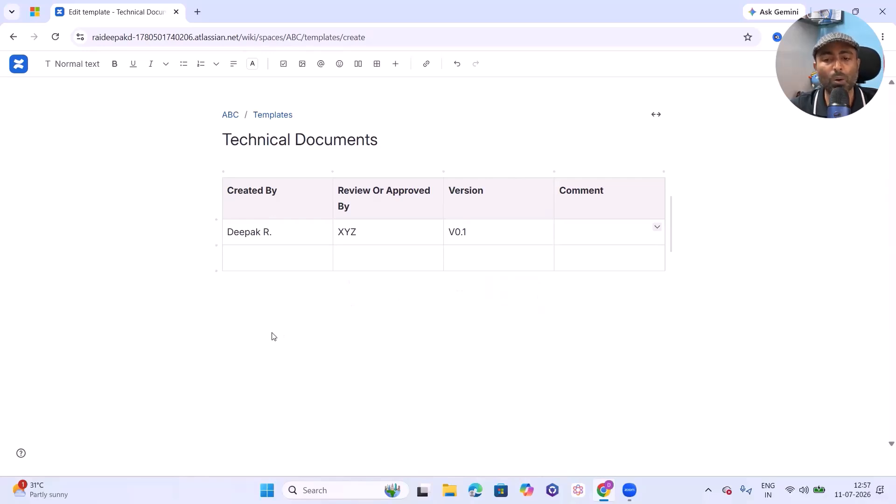
pyautogui.click(377, 63)
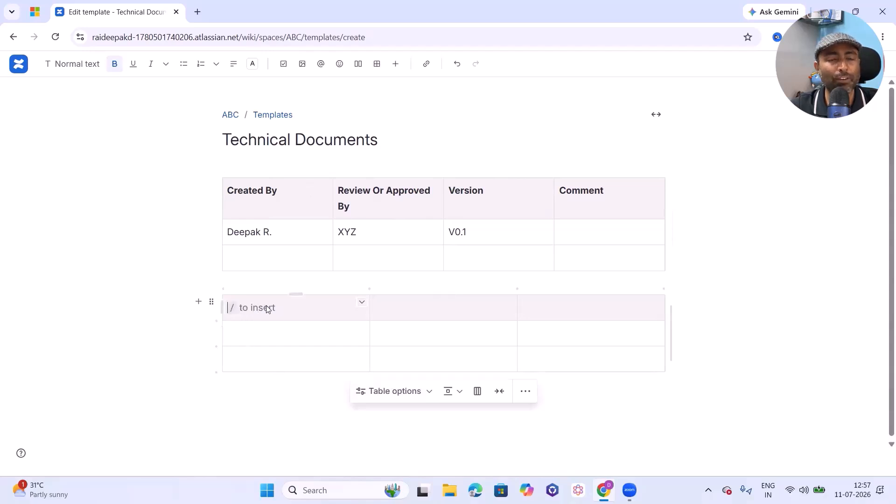
pyautogui.write('Exception name')
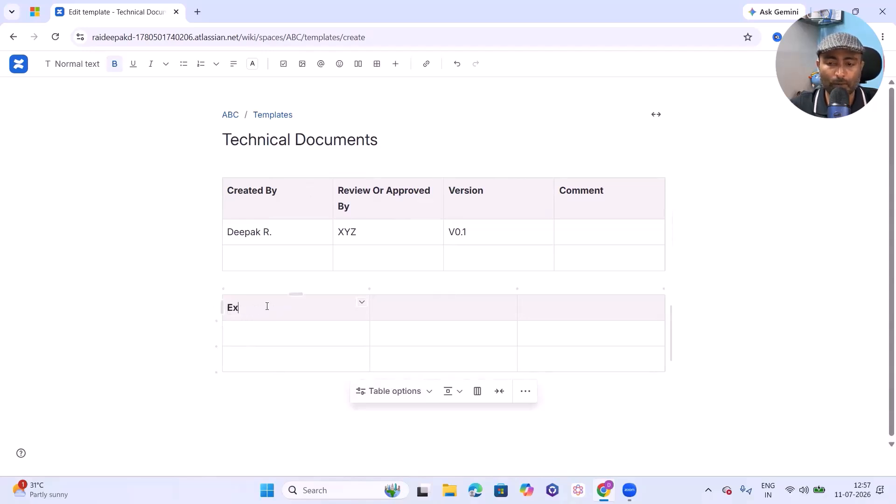
pyautogui.click(471, 309)
pyautogui.write('Reason')
pyautogui.click(577, 310)
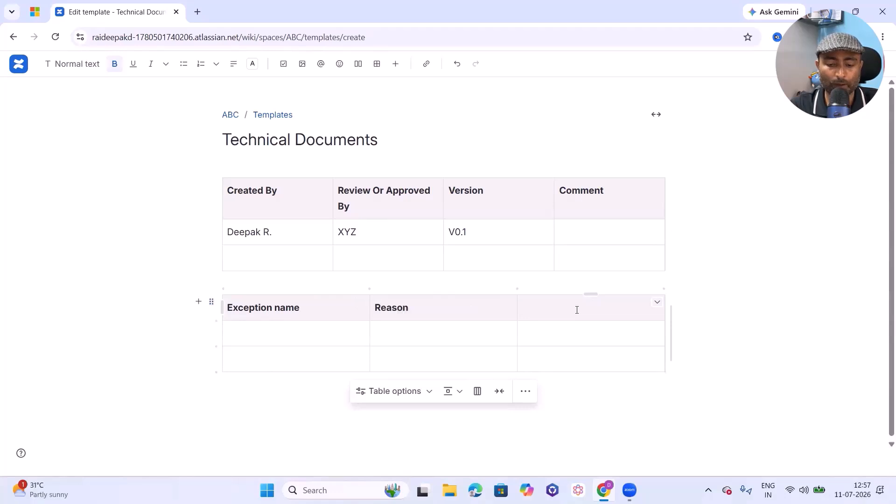
pyautogui.write('How to Fix')
pyautogui.click(253, 420)
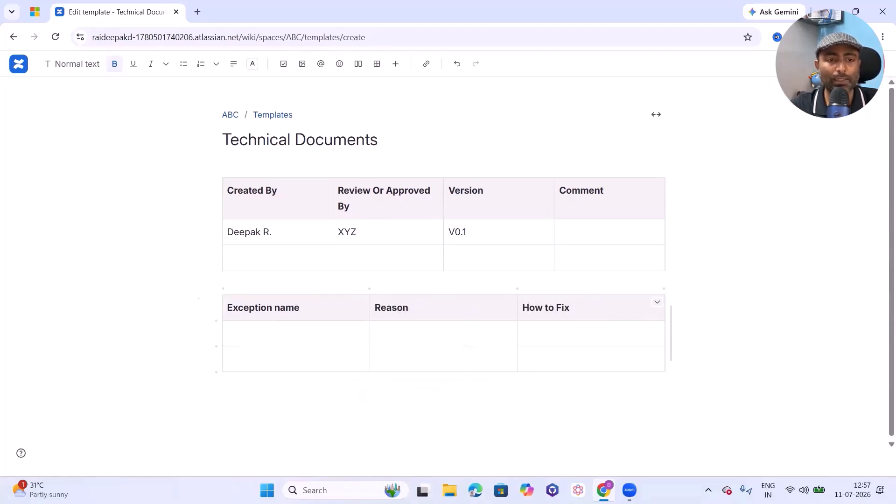
pyautogui.click(831, 64)
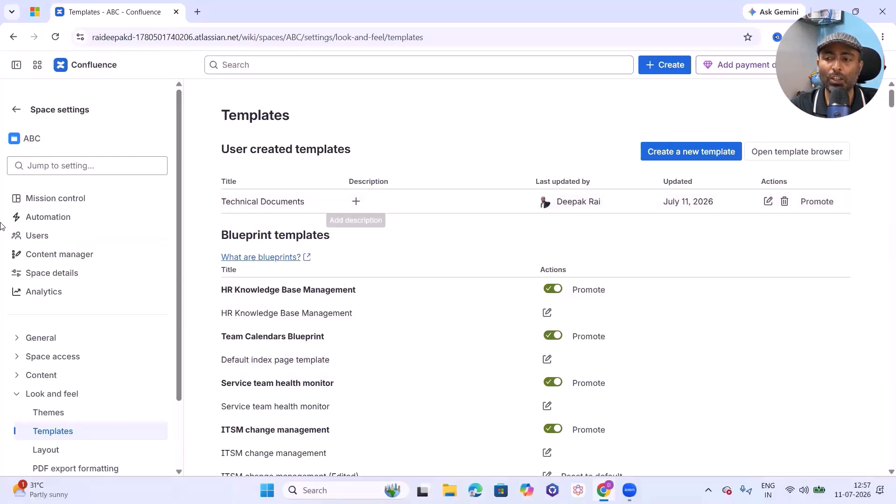
# Return to the ABC space and create a new page from the "Technical Documents" template, searching the templates for "tech".
pyautogui.click(11, 110)
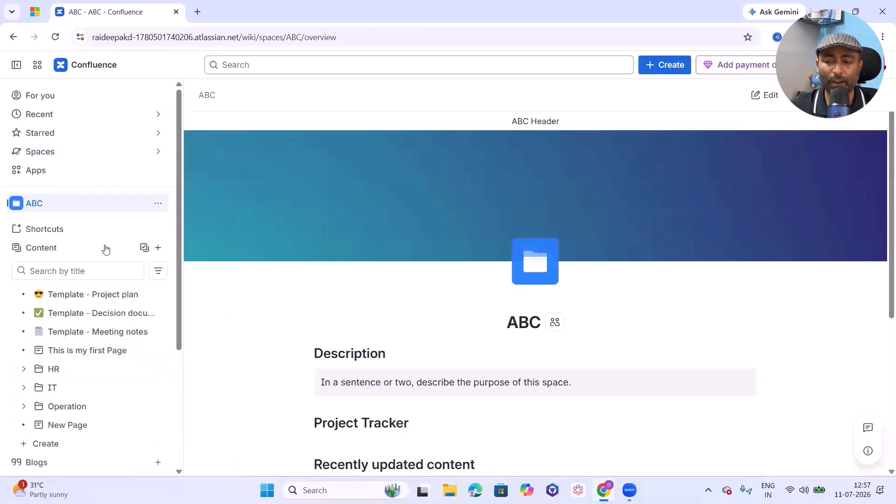
pyautogui.click(157, 247)
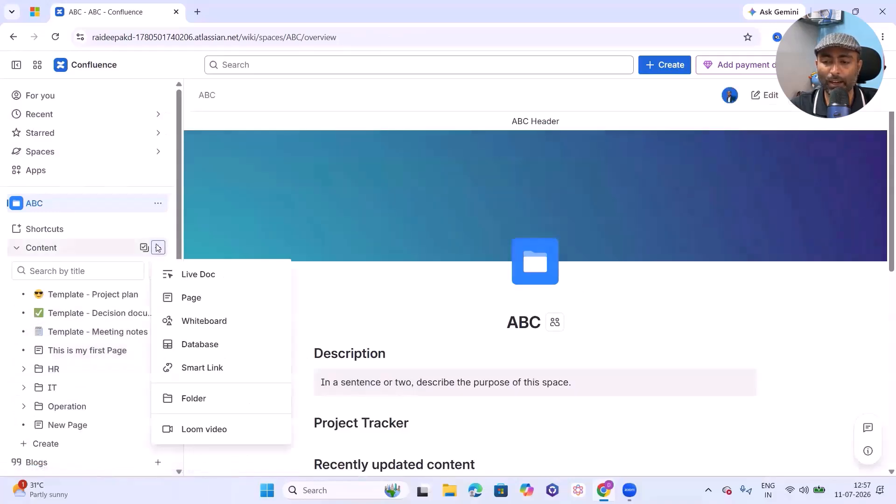
pyautogui.click(208, 299)
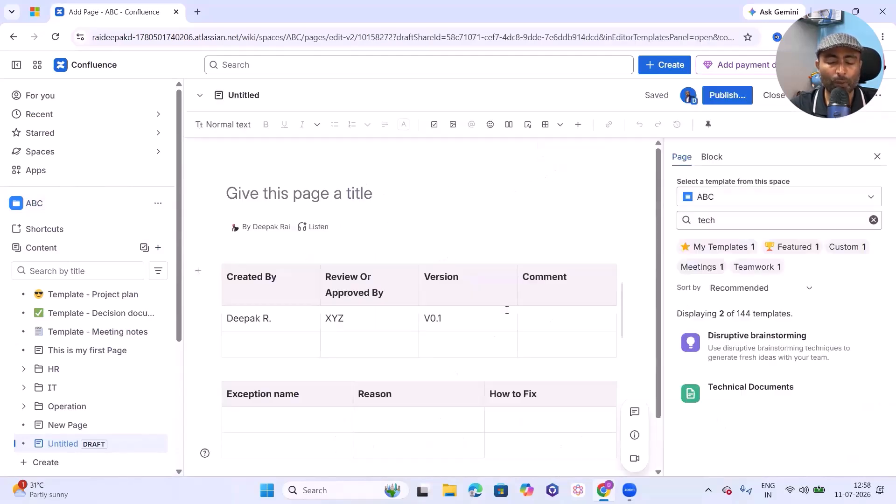
pyautogui.scroll(2, 536, 340)
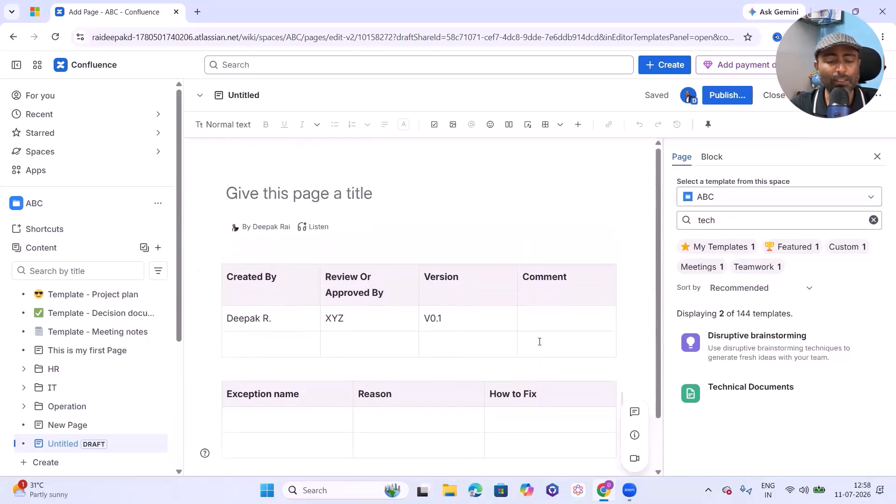
pyautogui.scroll(-2, 428, 347)
pyautogui.scroll(2, 428, 347)
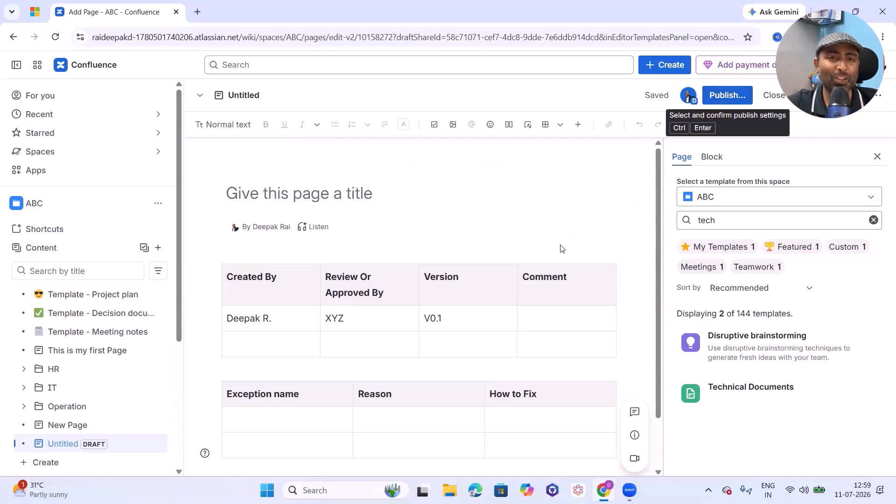
# Title the new page "Technical Specification Documents" and publish it.
pyautogui.click(327, 192)
pyautogui.write('Tech')
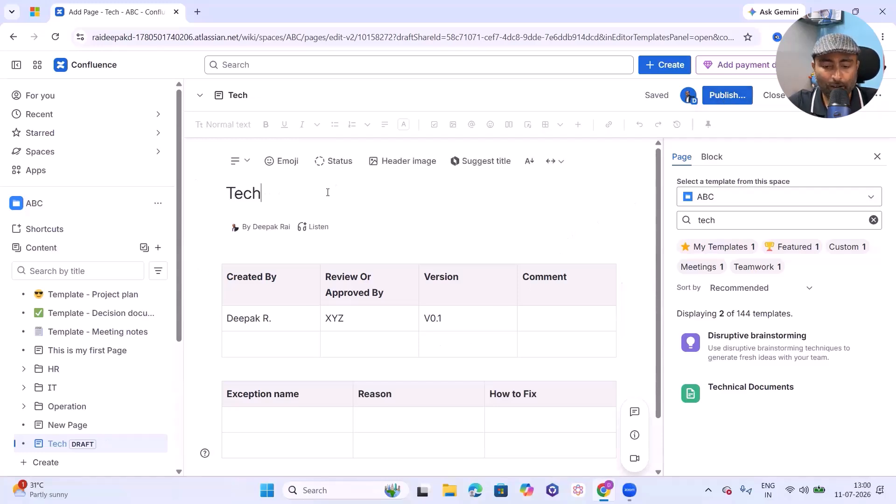
pyautogui.write('nical Specification Documents')
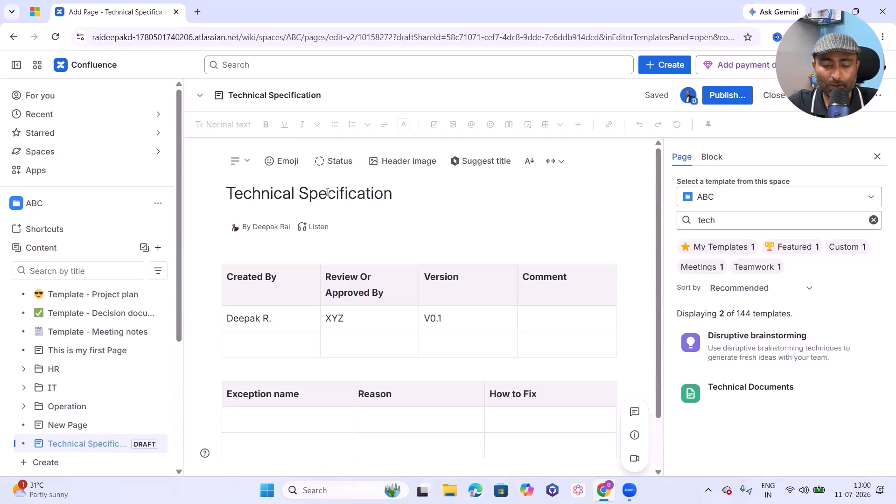
pyautogui.click(718, 98)
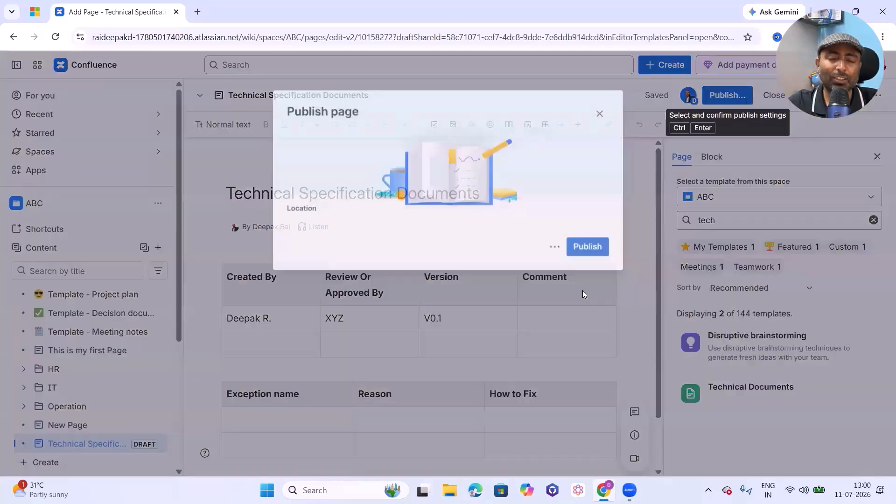
pyautogui.click(602, 309)
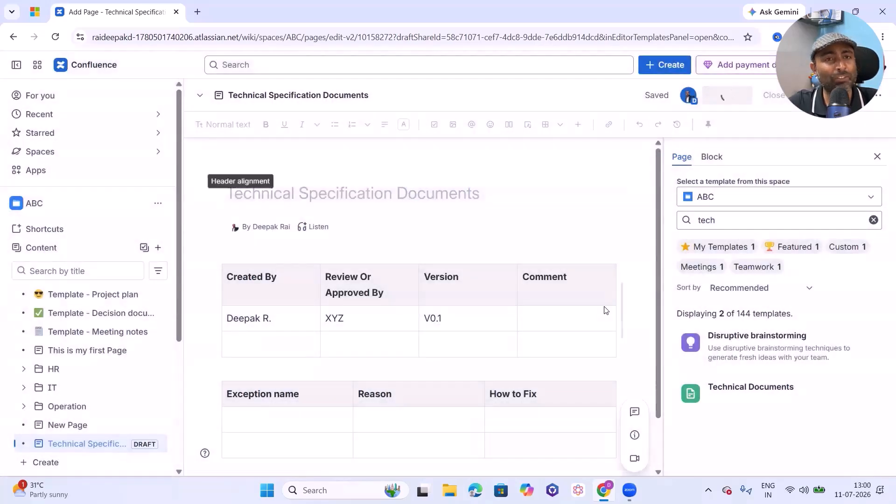